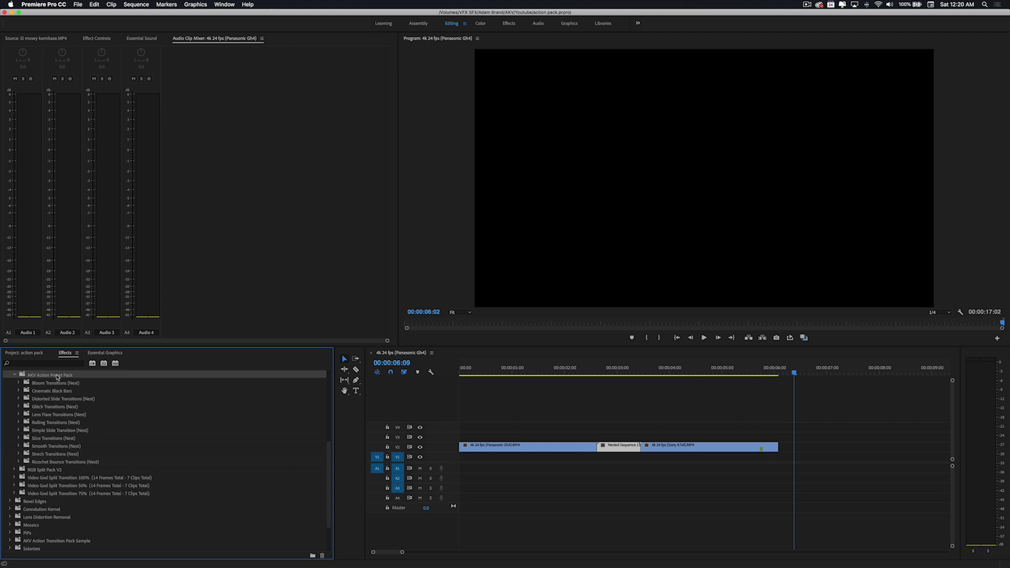
- Select the Ricochet Bounce Transitions (Nest) folder in the AKV Action Preset Pack
left_click(67, 462)
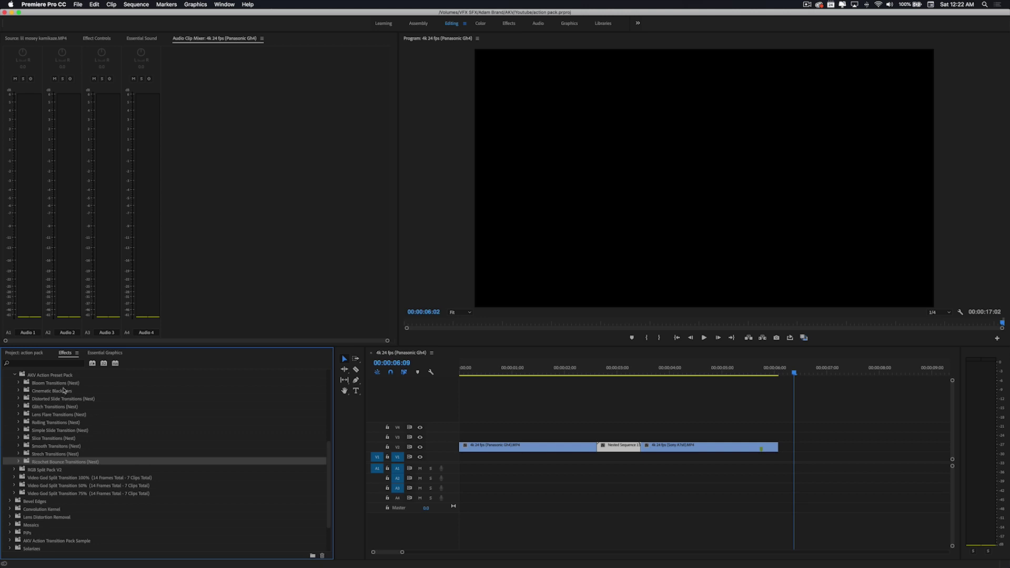
scroll(64, 386, "up", 1)
- Collapse the AKV Action Preset Pack and AKV Presets folders in the Effects panel
scroll(63, 392, "up", 2)
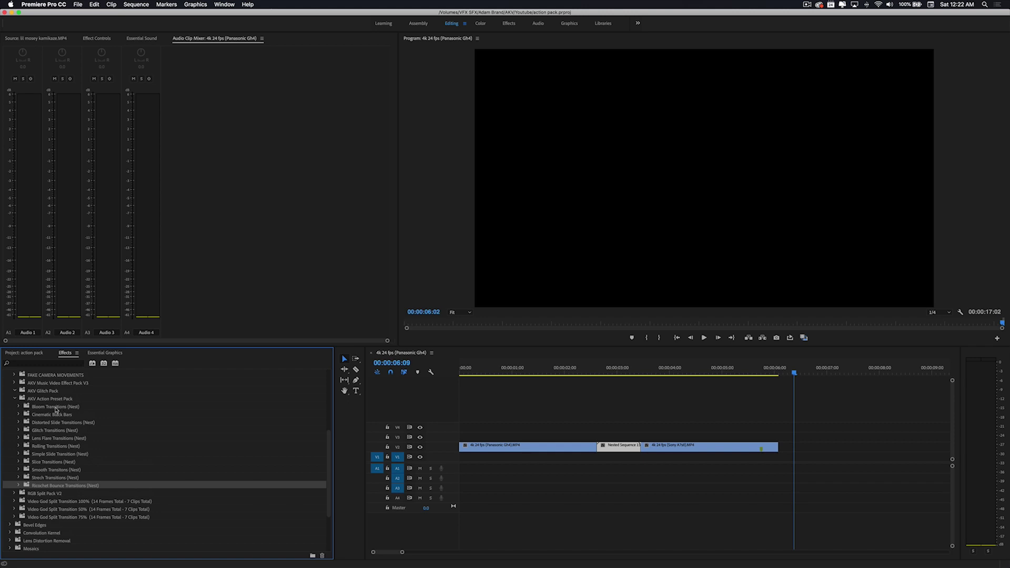
left_click(16, 399)
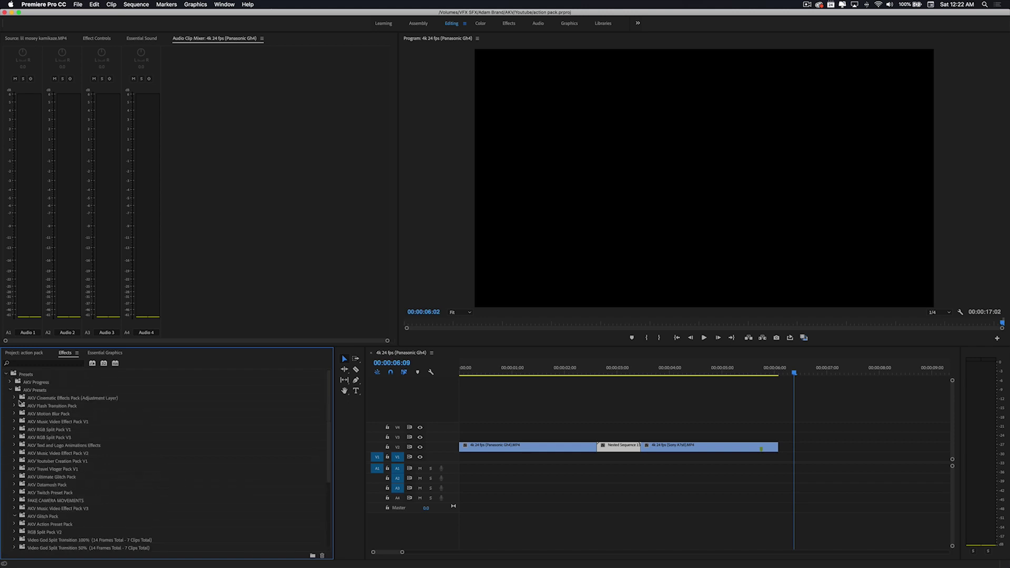
left_click(9, 390)
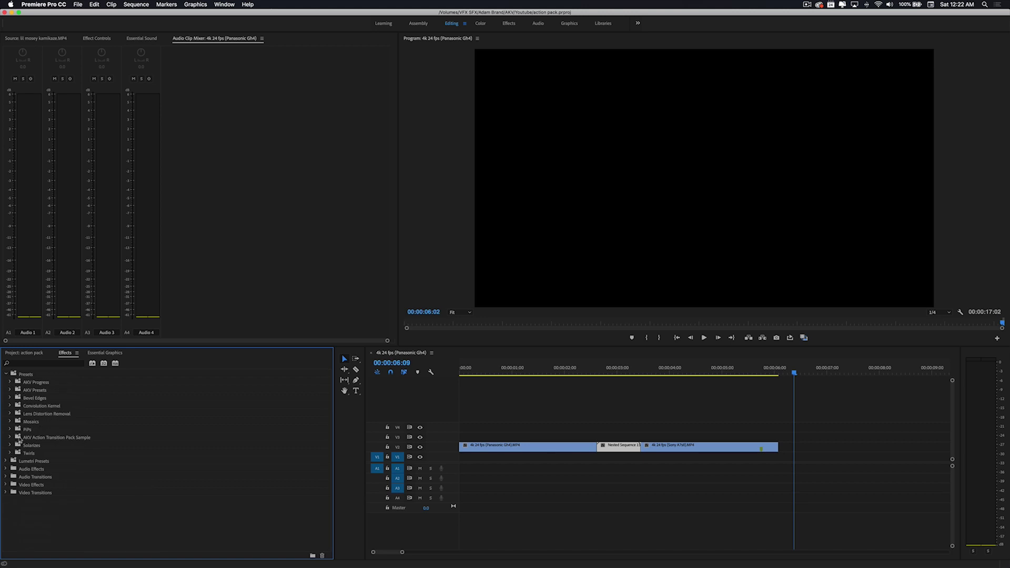
- Expand AKV Action Transition Pack Sample and check Lens Flare, Ricochet Bounce Left, Slice and Stretch Left
left_click(35, 439)
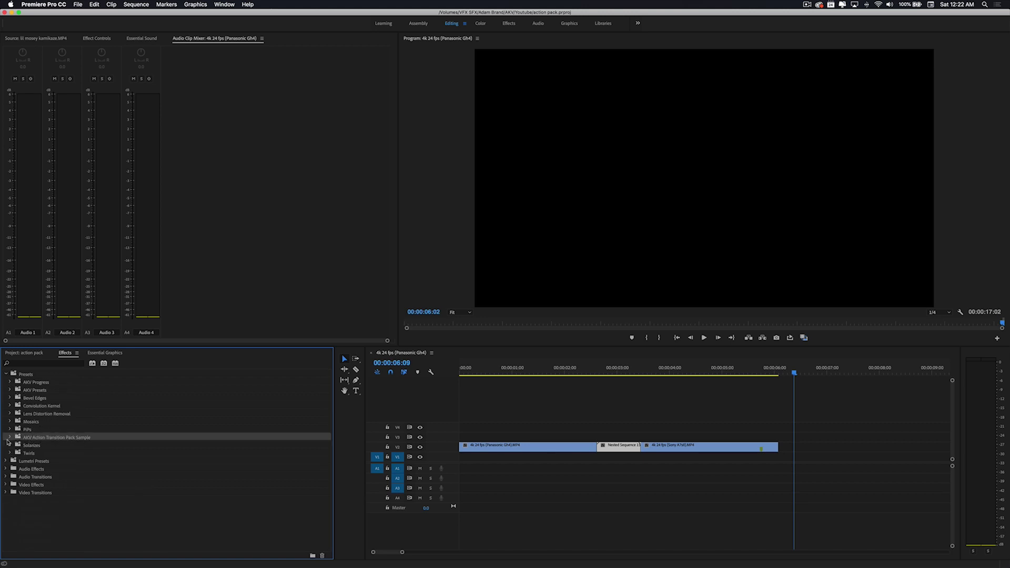
left_click(9, 439)
left_click(57, 445)
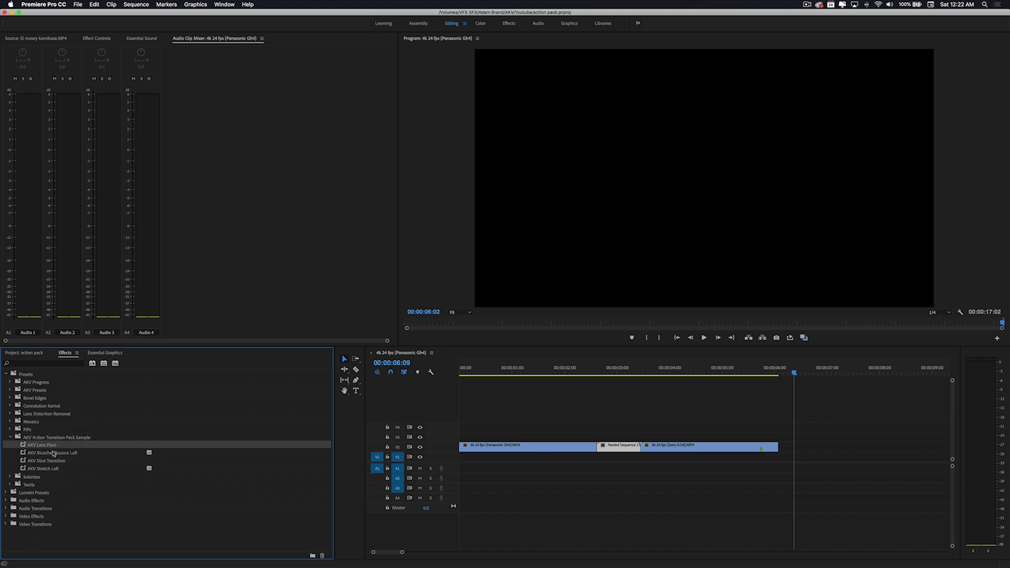
left_click(51, 453)
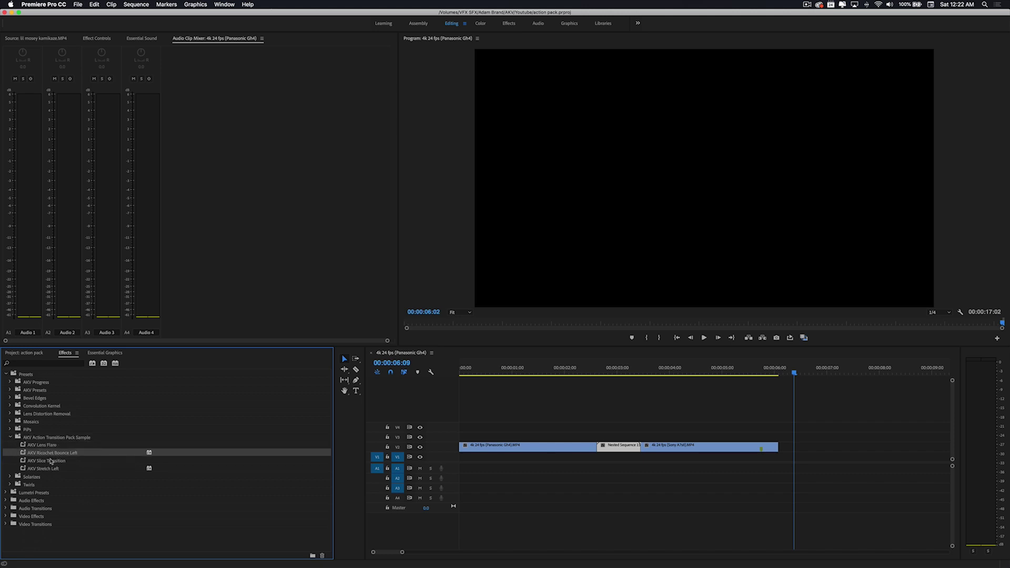
left_click(51, 460)
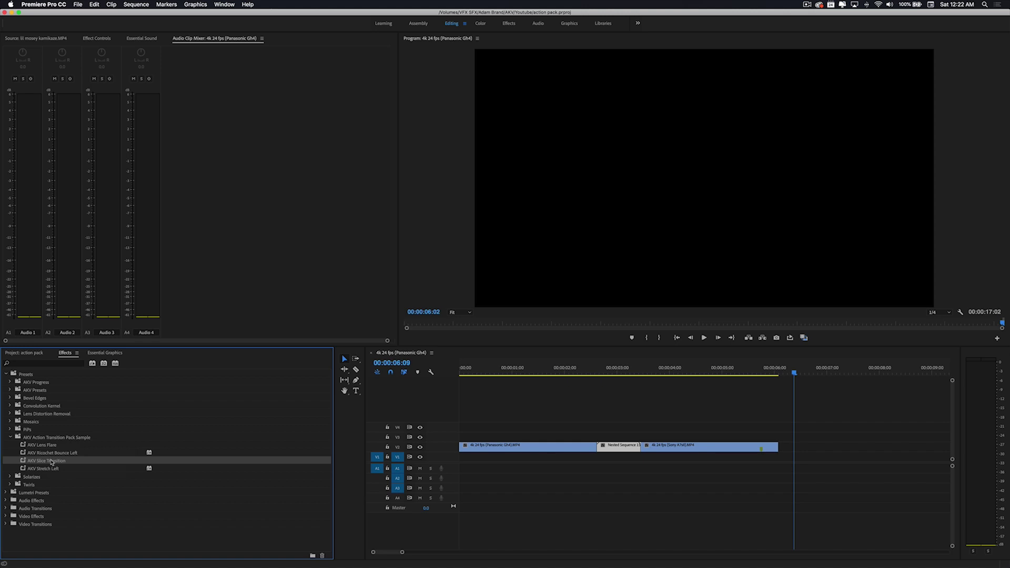
left_click(51, 469)
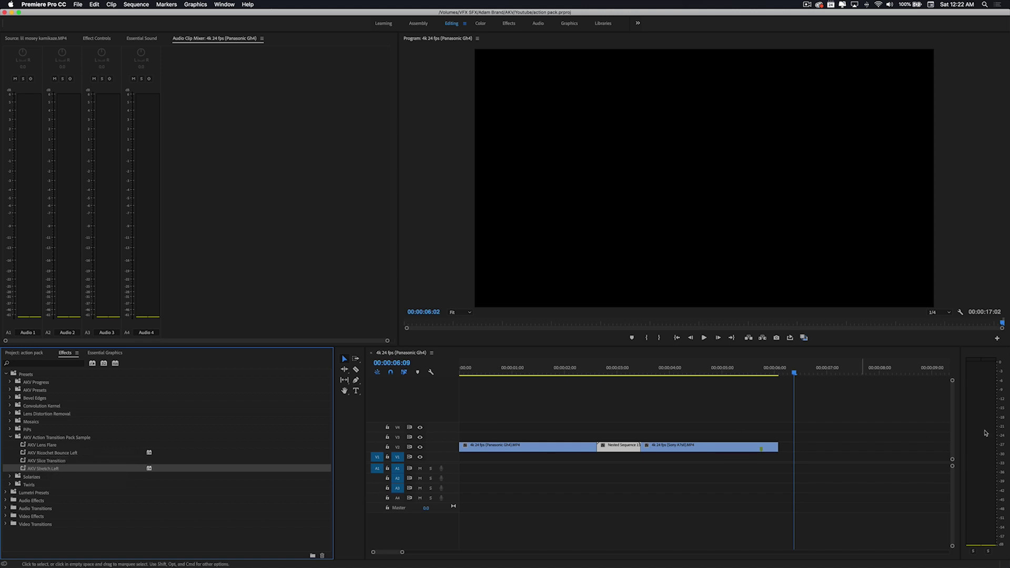
left_click(623, 374)
- Delete the old nested sequence and extend the second clip's start back to the playhead
left_click_drag(623, 373, 582, 374)
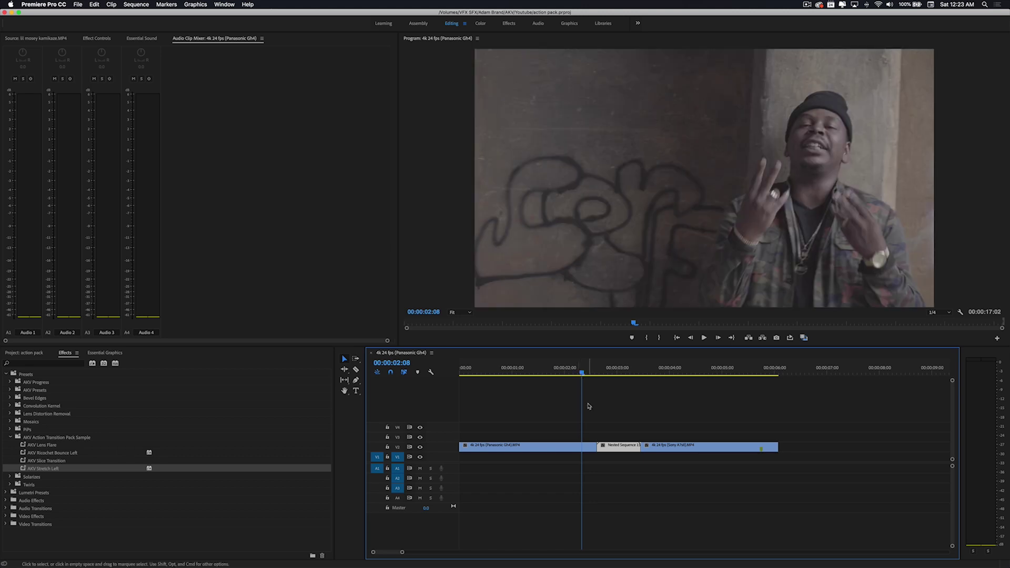
left_click_drag(582, 374, 622, 372)
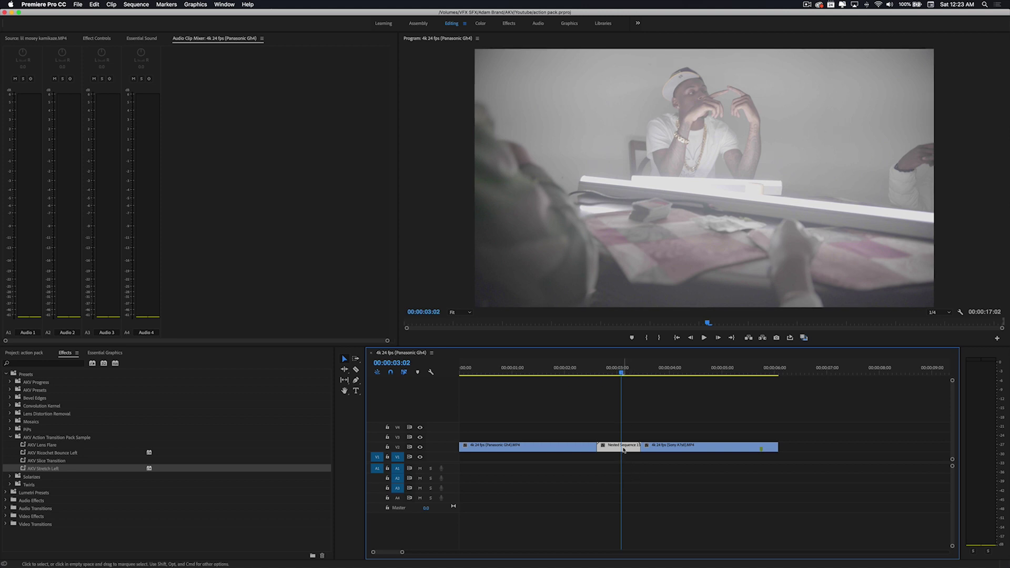
key("Delete")
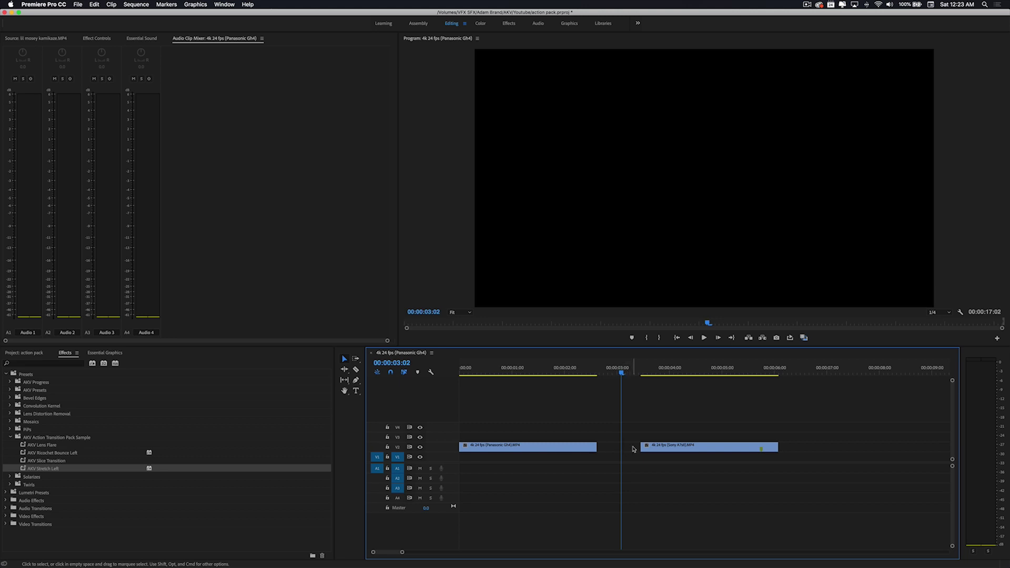
key("Left")
mouse_move(638, 447)
left_mouse_down()
mouse_move(601, 448)
mouse_move(622, 447)
left_mouse_up()
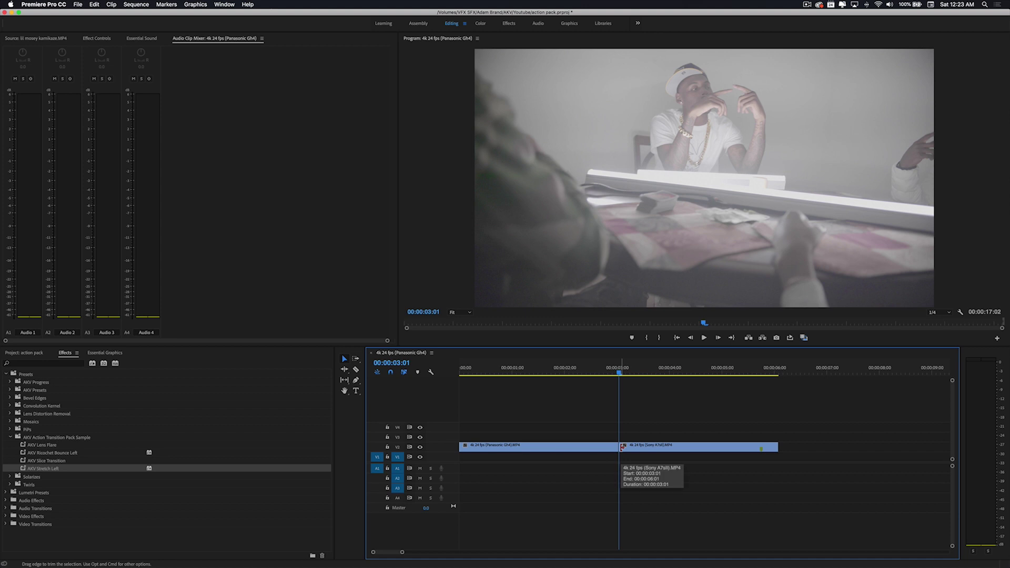
- Cut both clips ten frames either side of the join, the second at 00:00:03:11
key("shift+Left")
key("shift+Left")
left_click(603, 450)
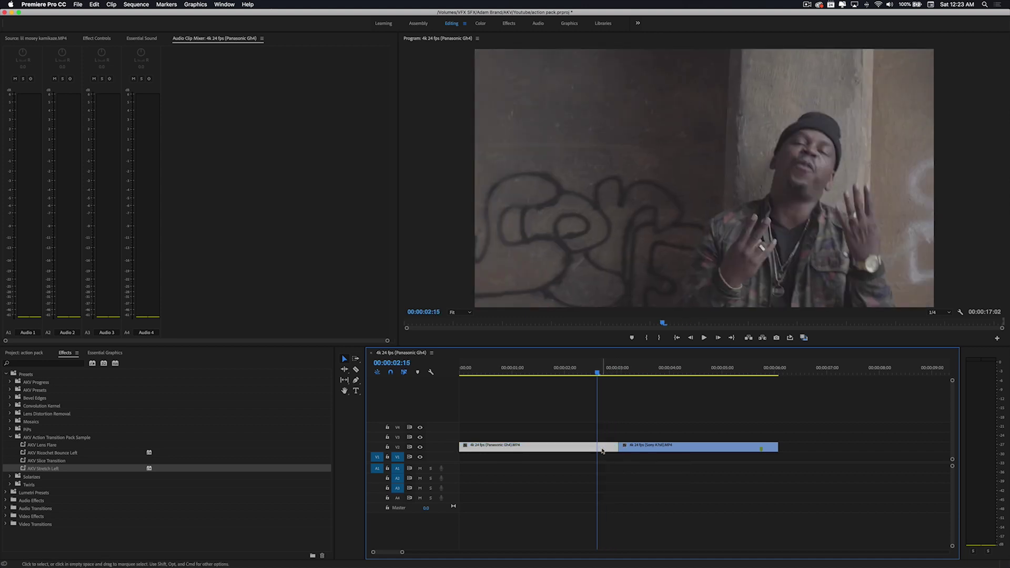
key("c")
left_click(603, 451)
key("j")
key("k")
left_click_drag(609, 373, 620, 374)
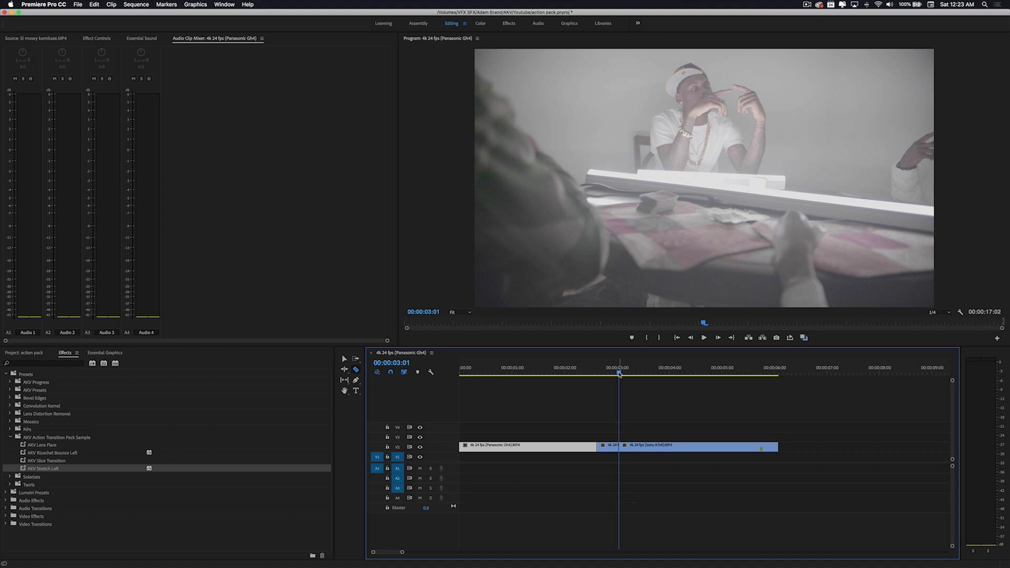
left_click_drag(620, 374, 646, 446)
left_click(644, 446)
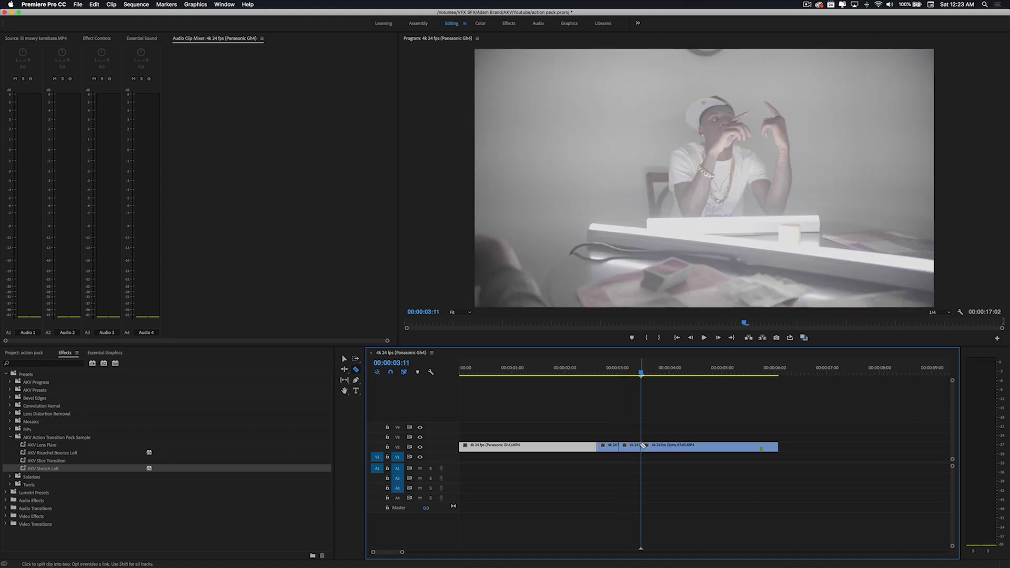
- Select the two ten-frame clips around the cut and nest them into one sequence
key("v")
left_click_drag(632, 433, 605, 452)
right_click(608, 447)
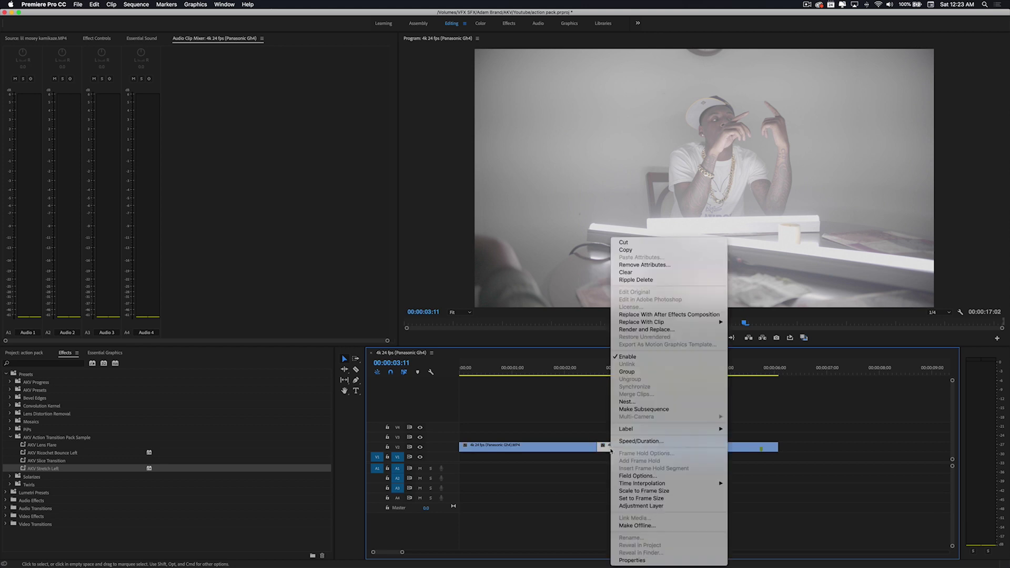
left_click(646, 401)
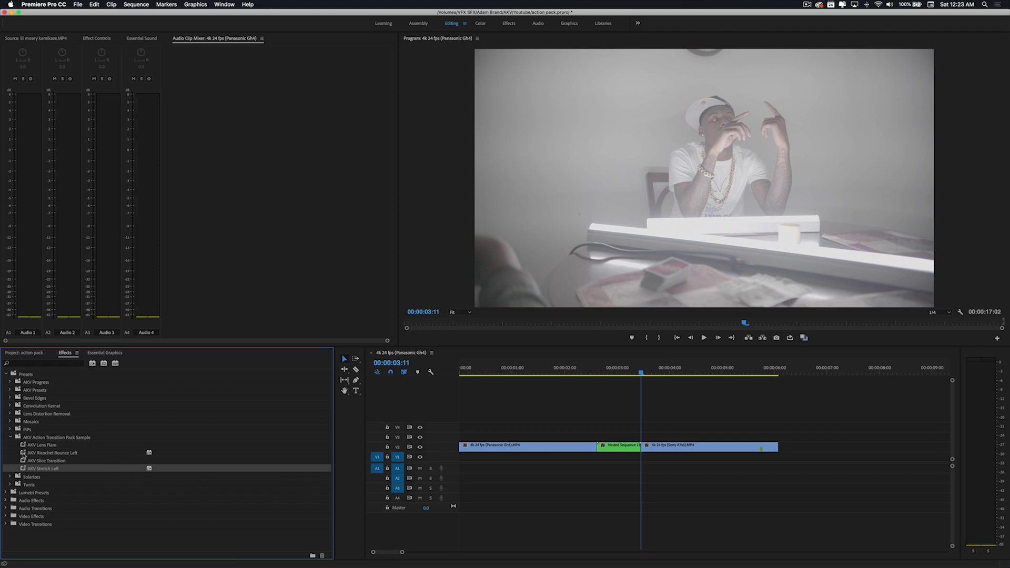
- Play the Stretch Left transition on the nested clip from just before the cut, replaying it twice
left_click(606, 445)
left_click(547, 373)
key("space")
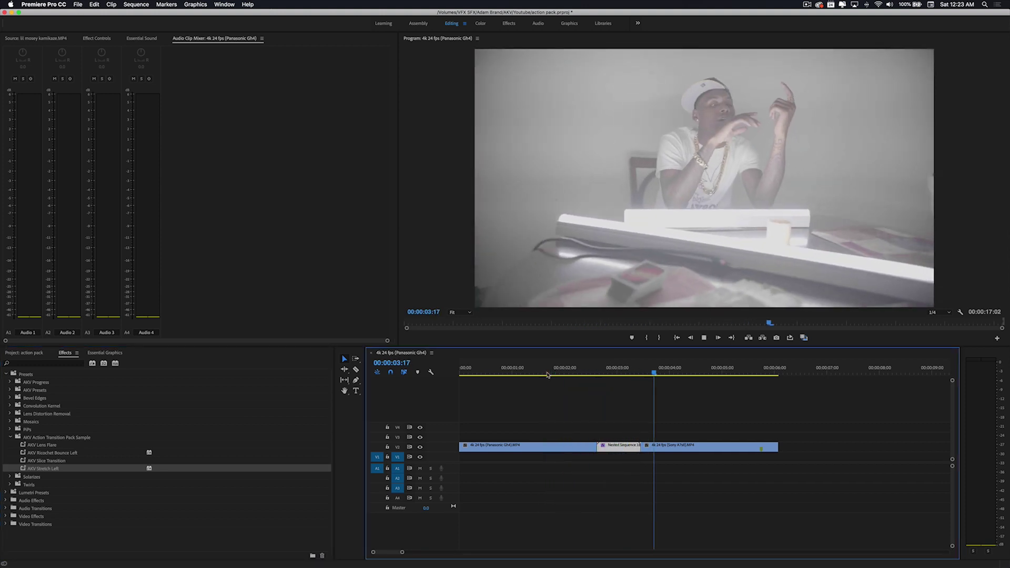
left_click(553, 372)
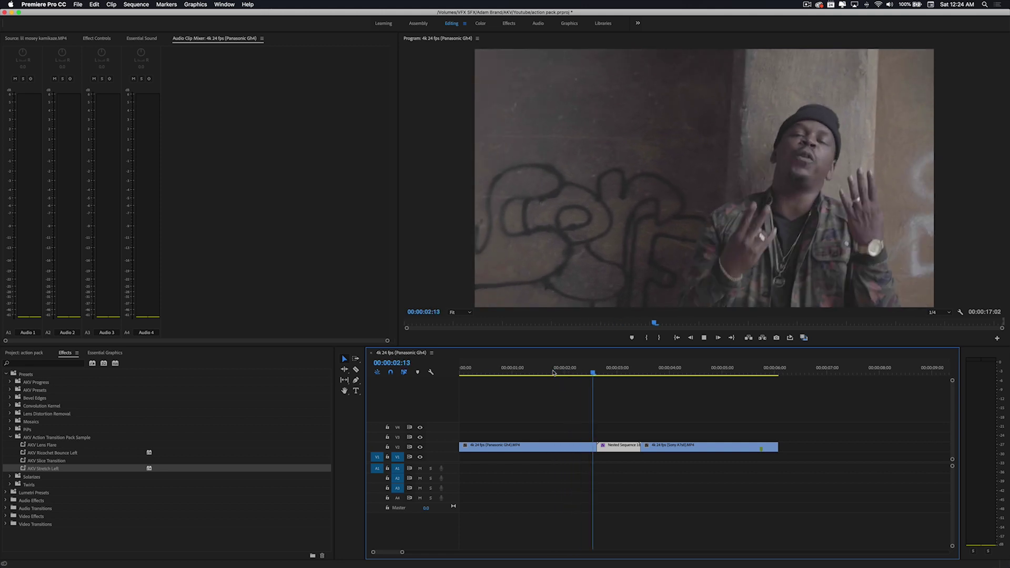
key("space")
left_click(558, 373)
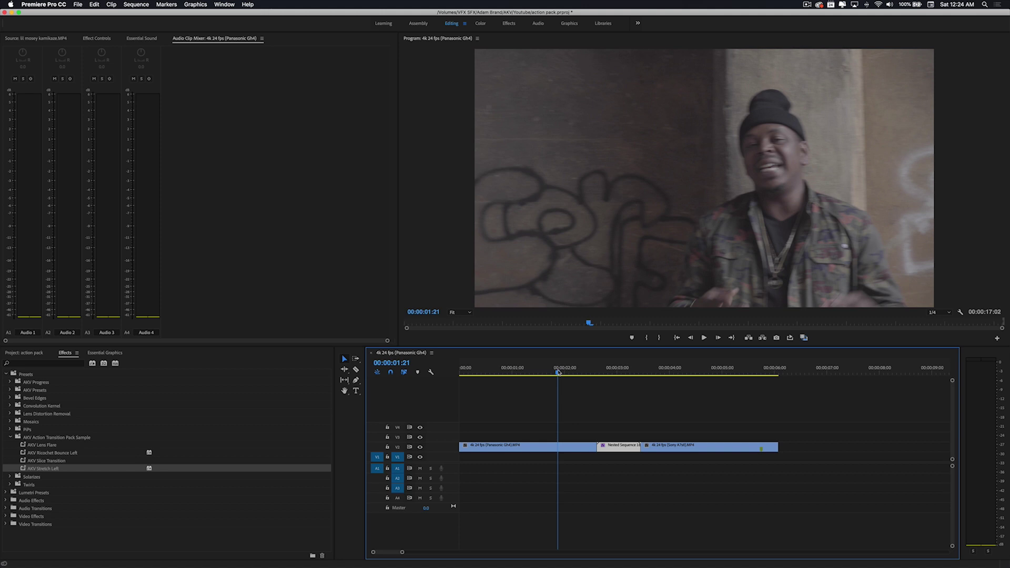
key("space")
key("space")
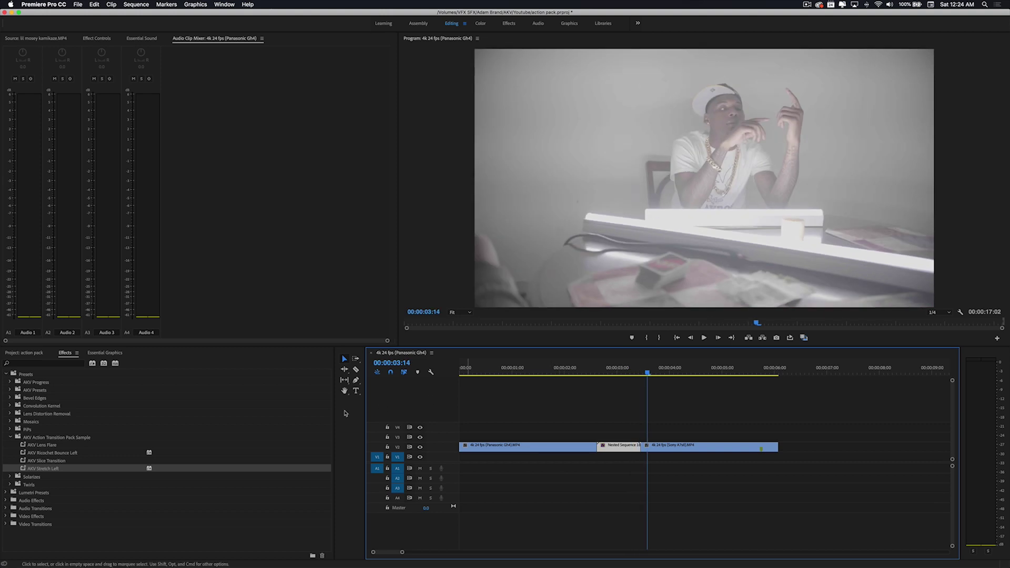
- Drop AKV Slice Transition onto the nested clip and play it back from before the cut
left_click_drag(57, 460, 611, 445)
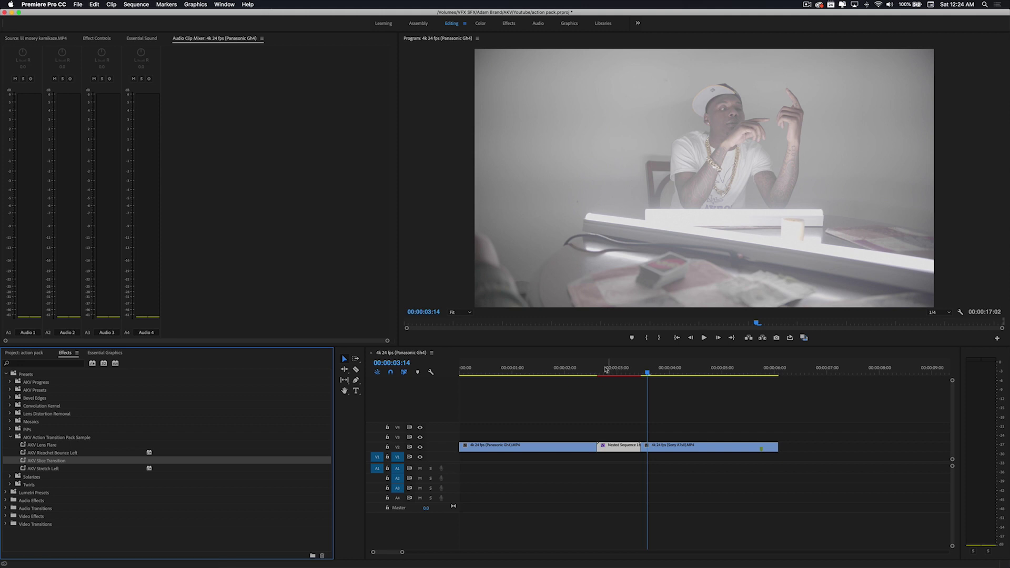
left_click_drag(606, 372, 556, 374)
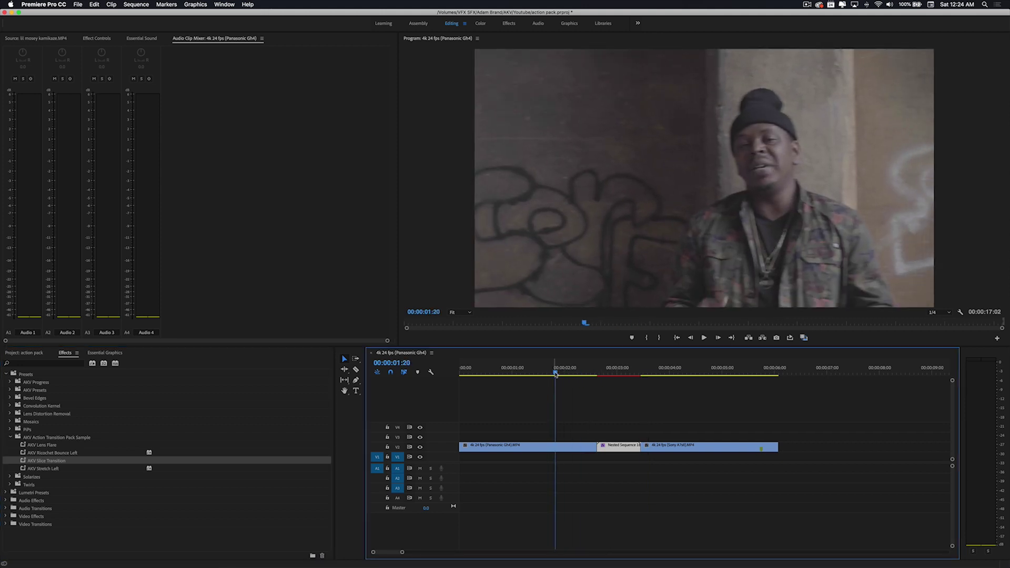
key("space")
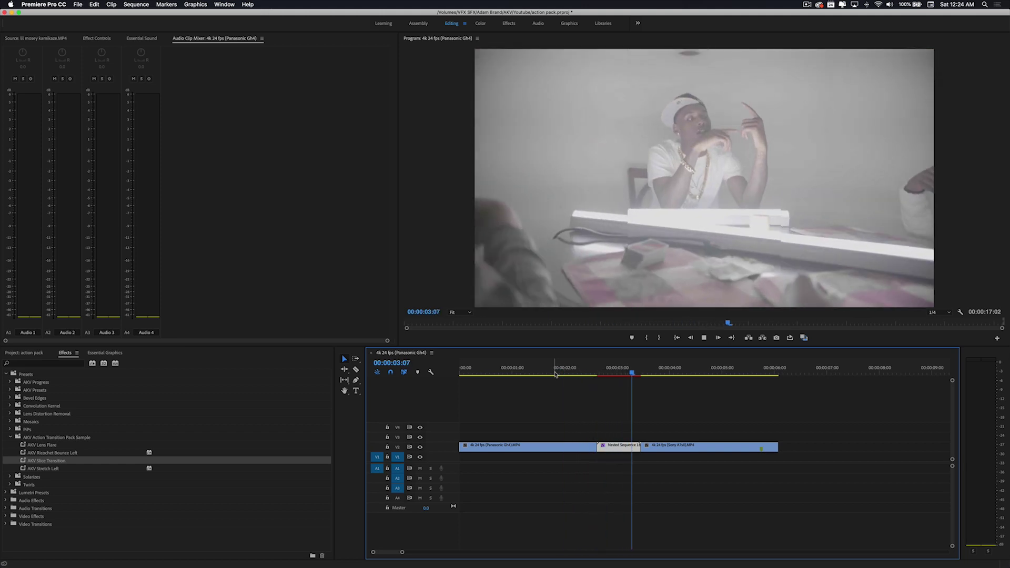
key("space")
left_click_drag(584, 374, 623, 377)
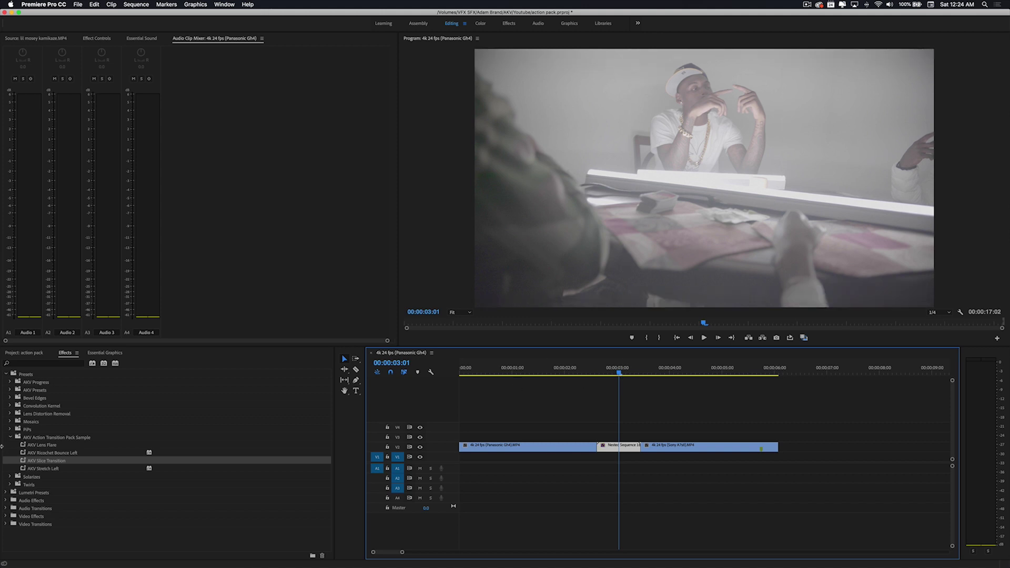
- Drop AKV Ricochet Bounce Left onto the nested clip and play it from two seconds, replaying once
left_click_drag(60, 453, 622, 447)
left_click_drag(594, 373, 566, 376)
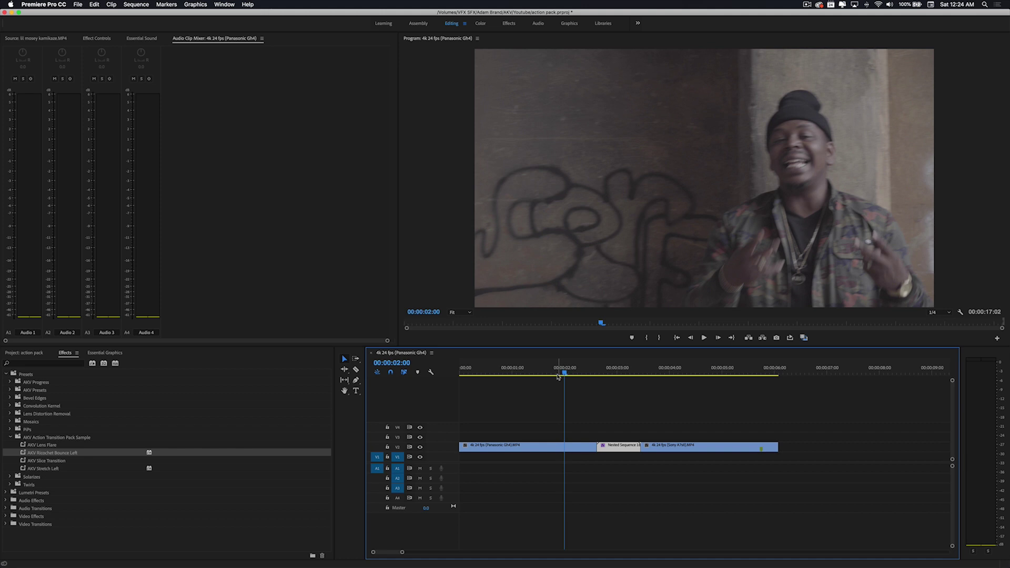
key("space")
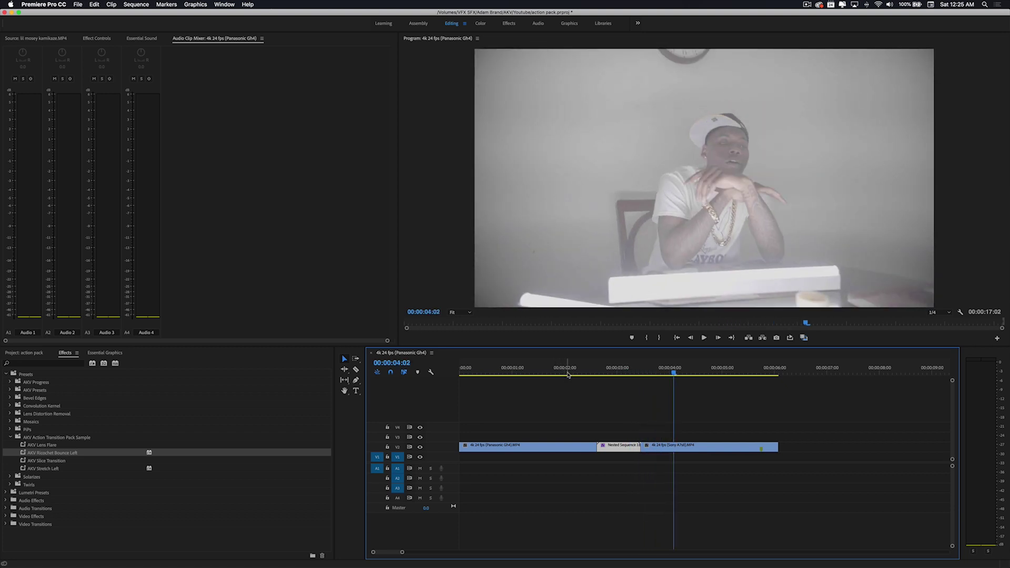
left_click(567, 375)
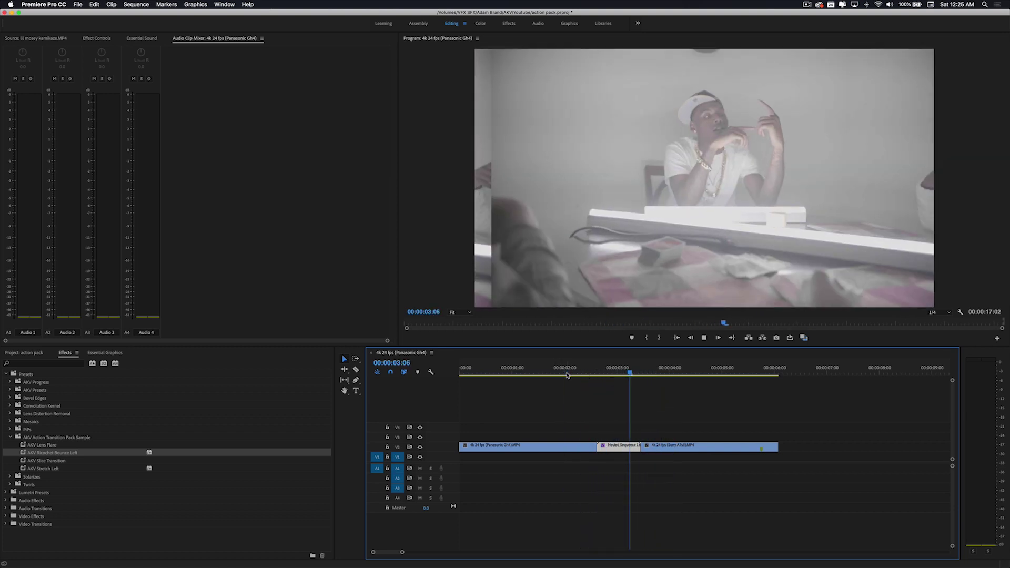
key("space")
left_click(572, 373)
key("space")
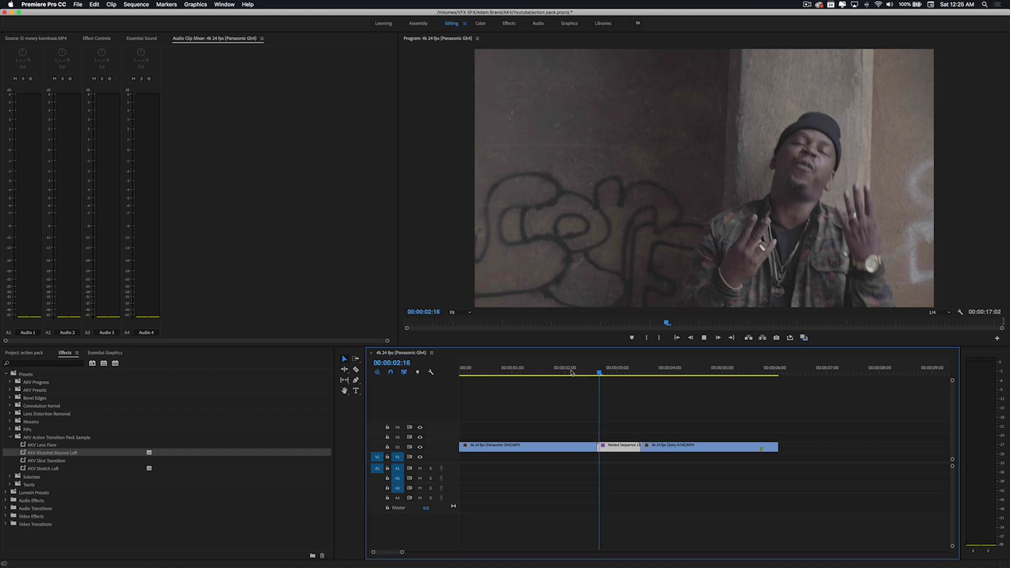
- Stop the preview and apply the AKV Lens Flare preset to the nested clip
key("space")
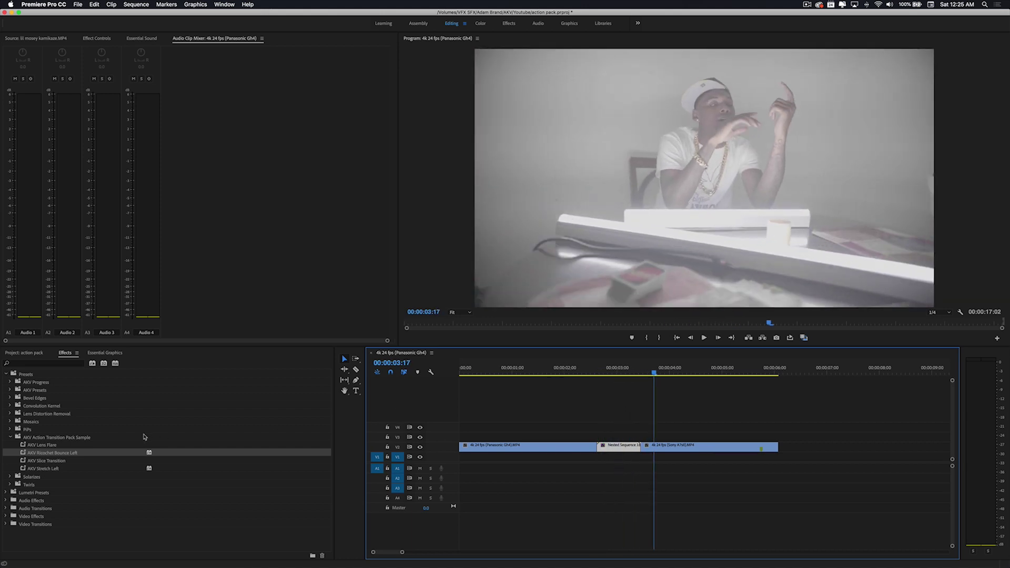
left_click_drag(51, 447, 631, 449)
left_click(604, 374)
- Play the Lens Flare transition from 00:00:02:03 on the graffiti-wall shot, replaying it once
left_click_drag(604, 375, 572, 377)
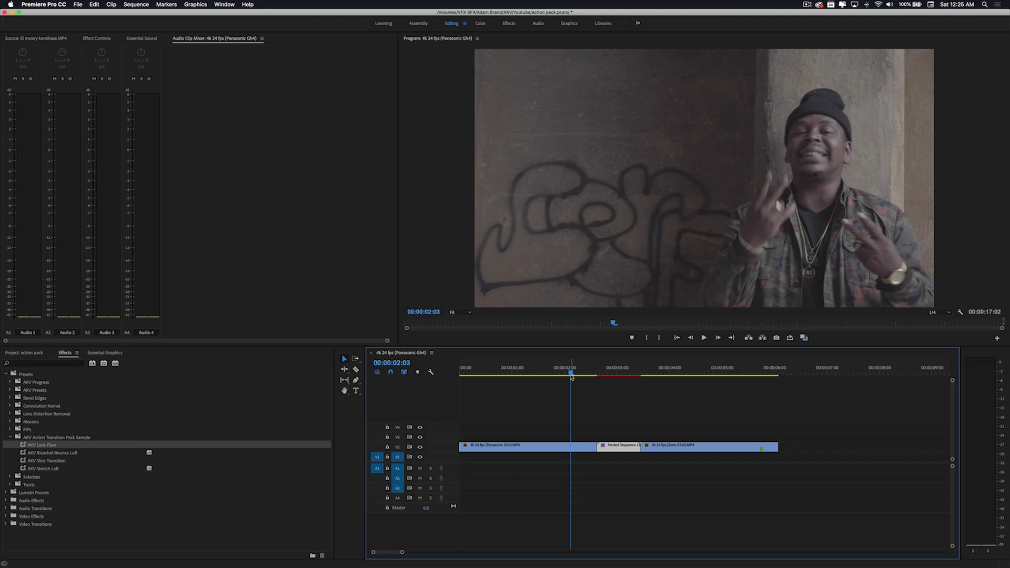
key("space")
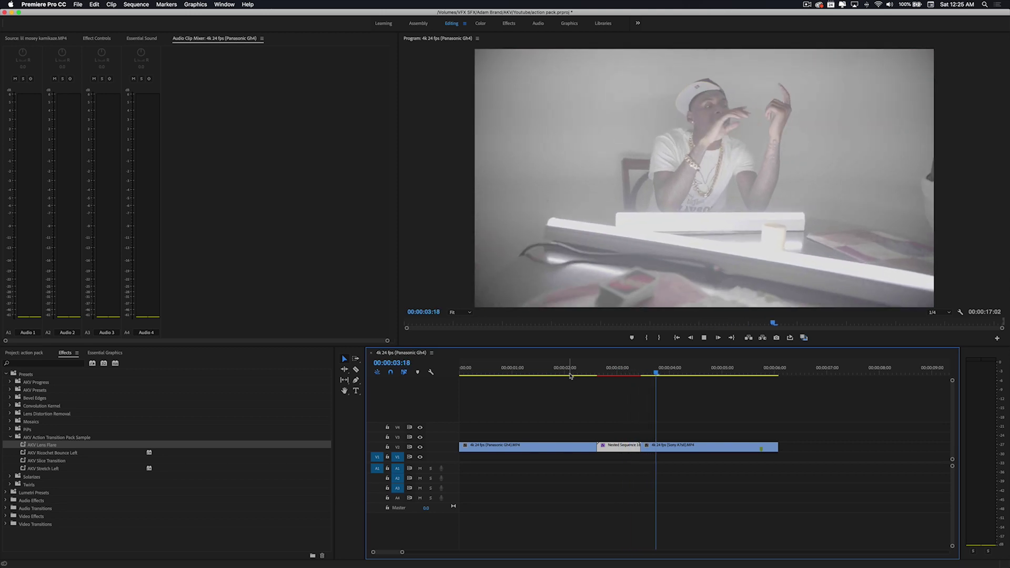
left_click(572, 374)
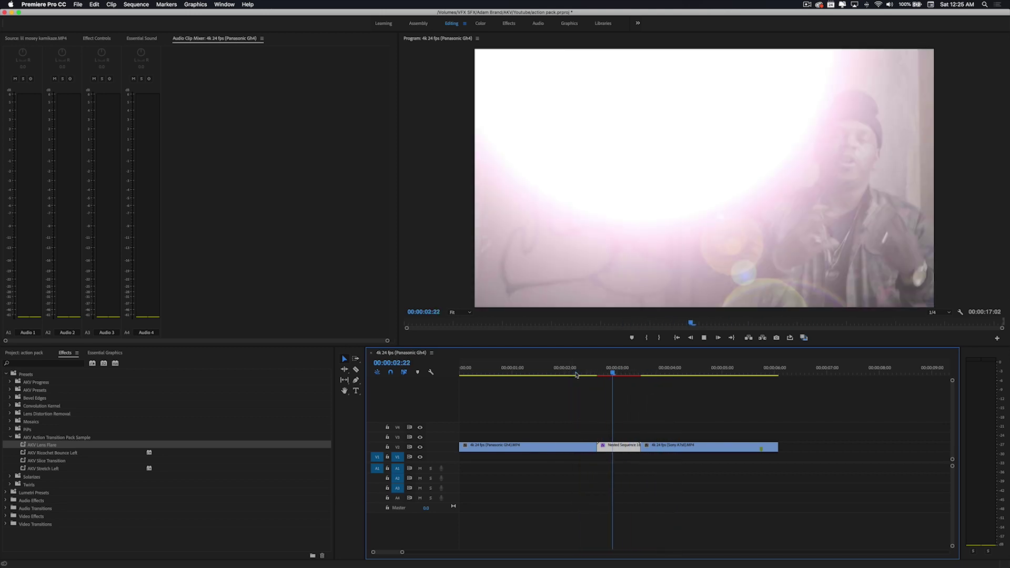
key("space")
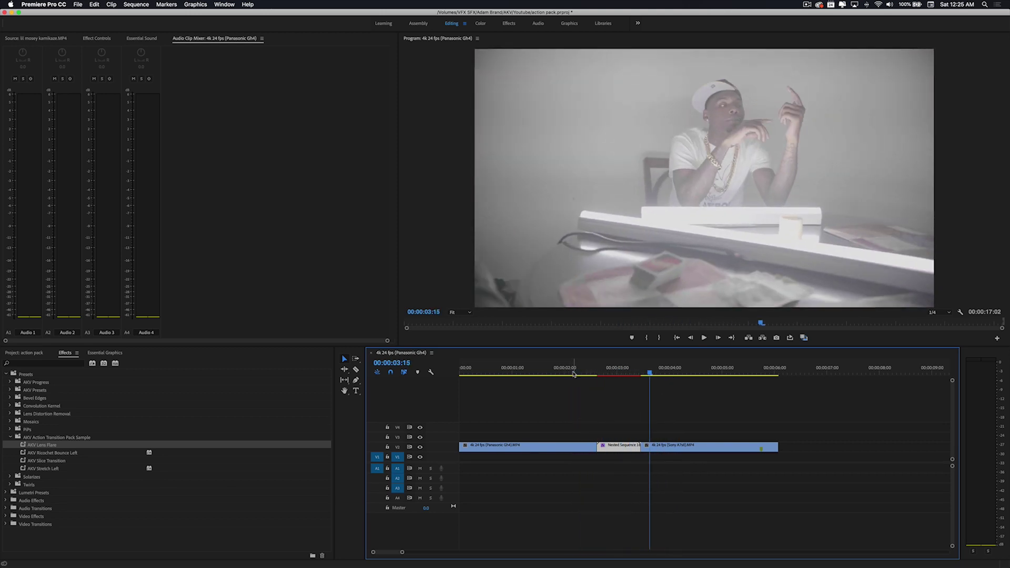